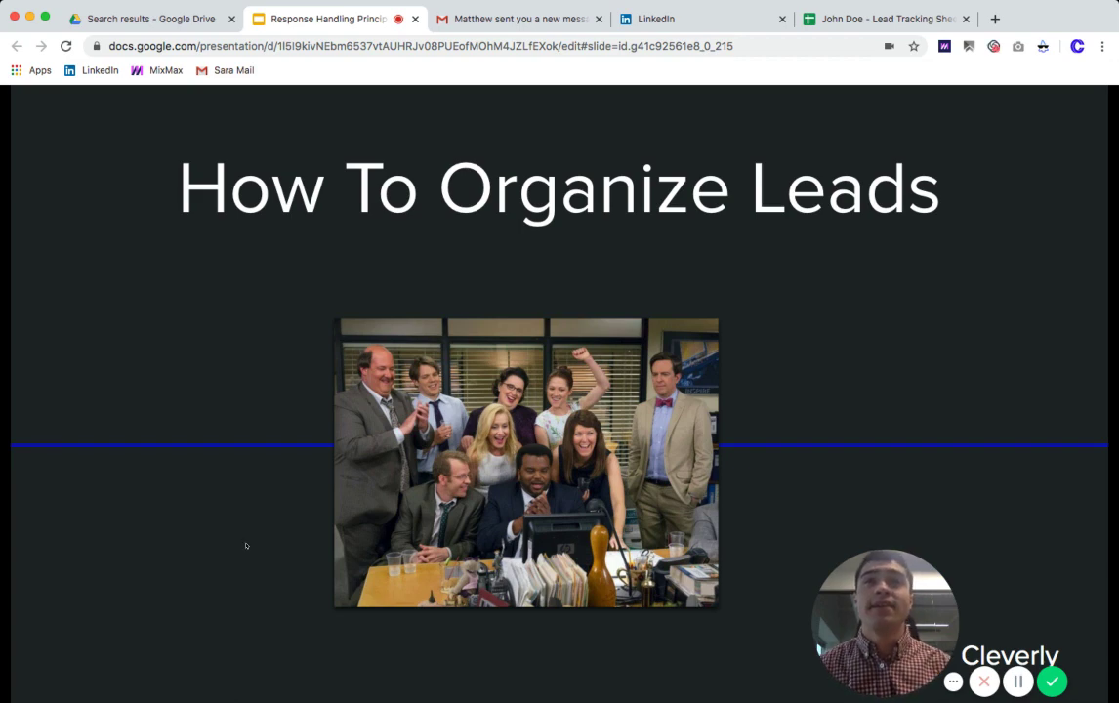
Advance past Response Handling Principles to slide 4, Lead Handling Sequence.
{"action": "left_click", "coordinate": [138, 629]}
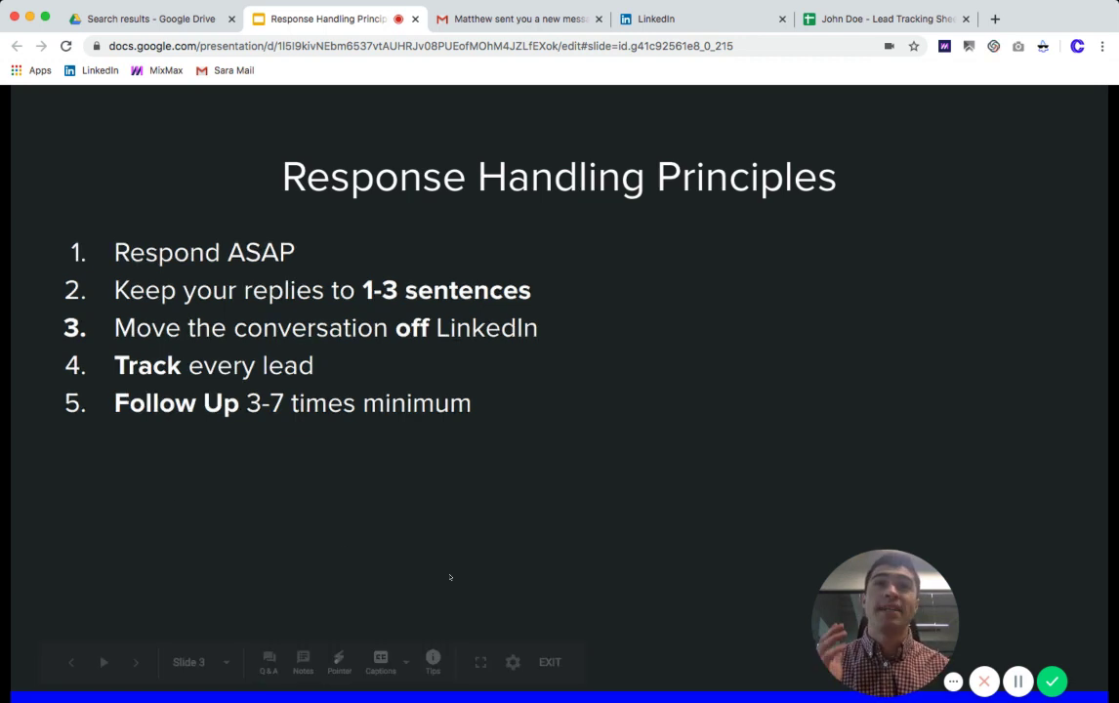
{"action": "left_click", "coordinate": [136, 664]}
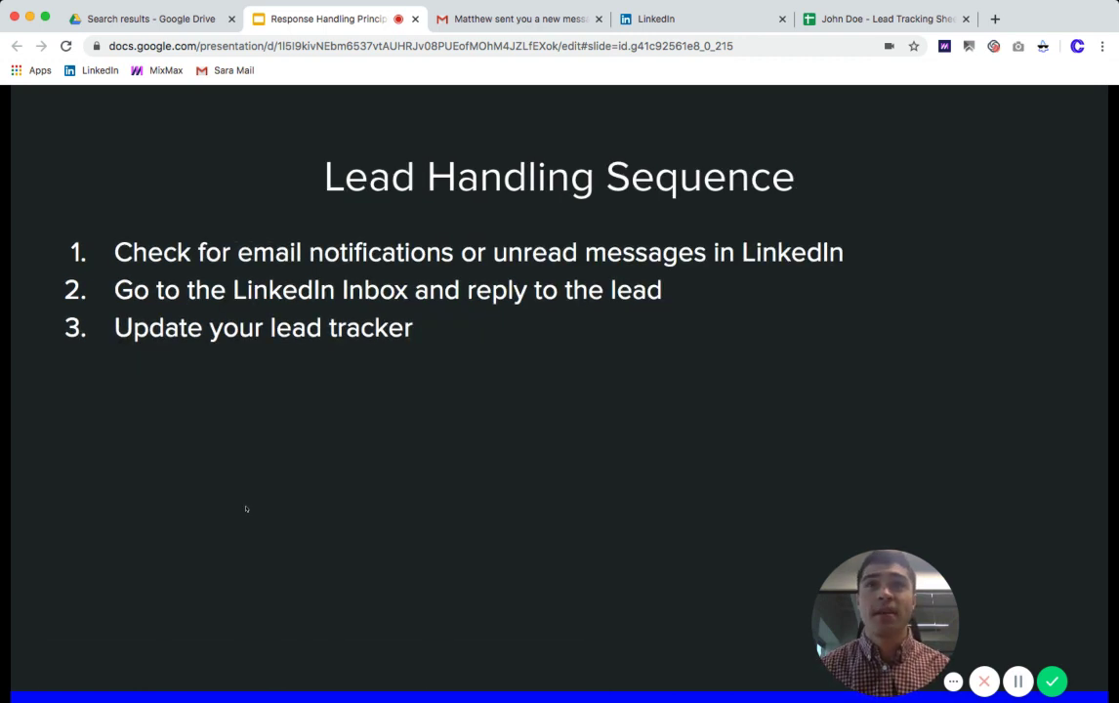
Open the lead's LinkedIn conversation from the Gmail new-message notification.
{"action": "left_click", "coordinate": [518, 18]}
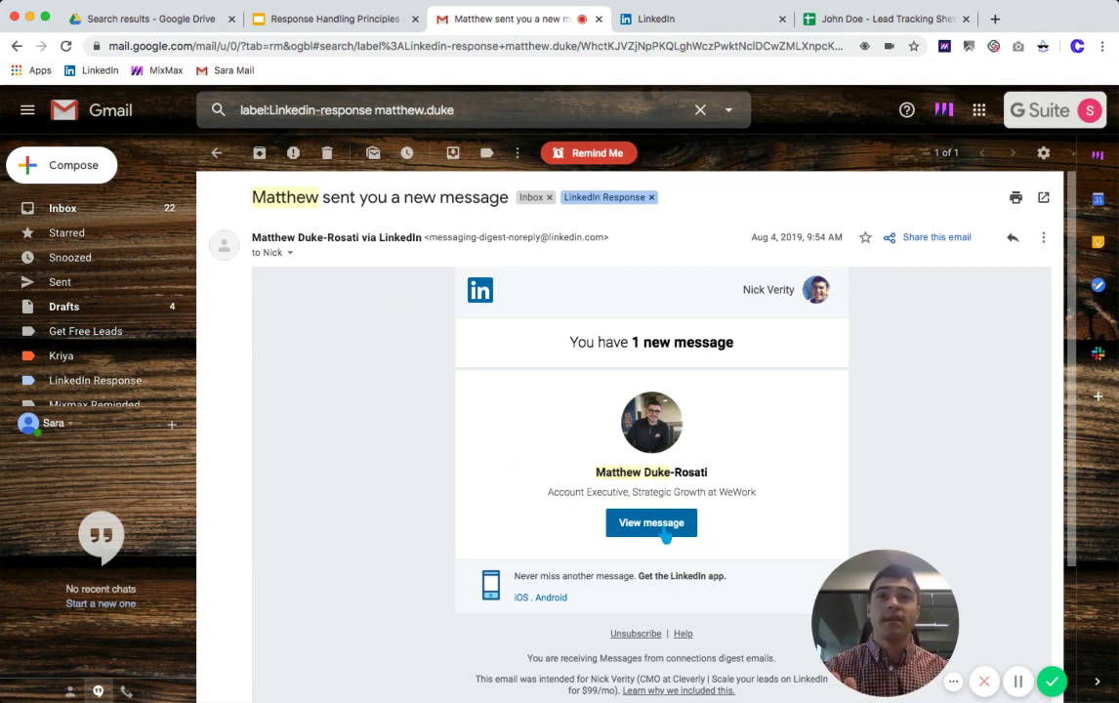
{"action": "left_click", "coordinate": [664, 534]}
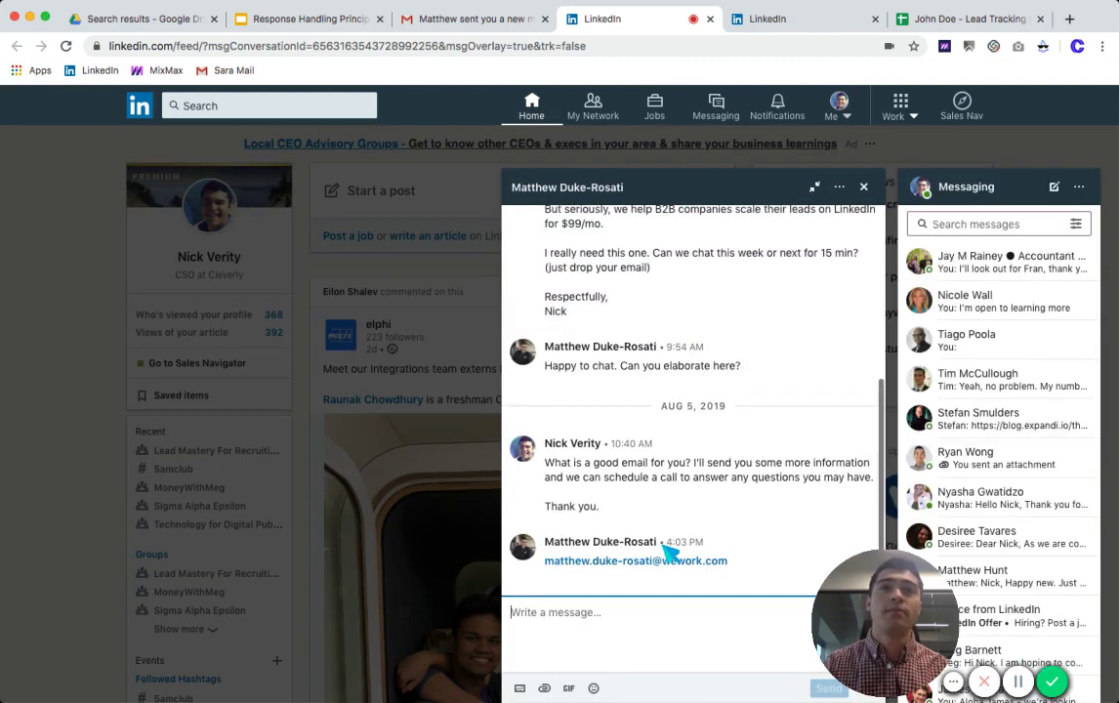
Minimize the lead's chat and filter the LinkedIn messaging inbox to Unread.
{"action": "left_click", "coordinate": [737, 194]}
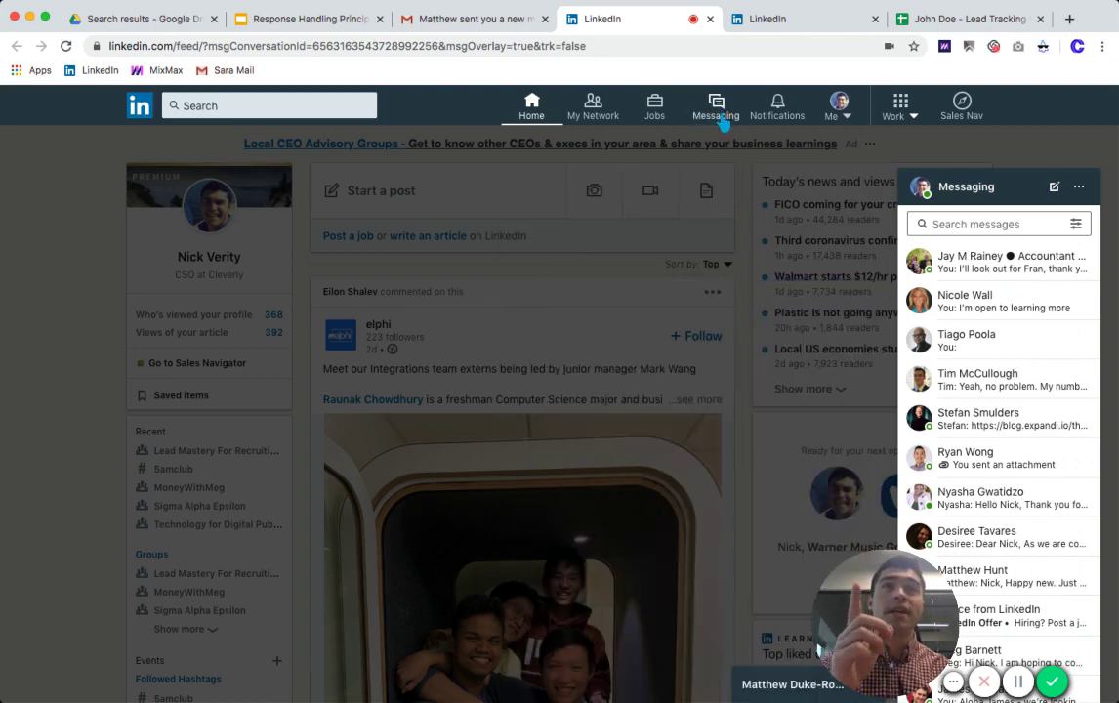
{"action": "left_click", "coordinate": [722, 119]}
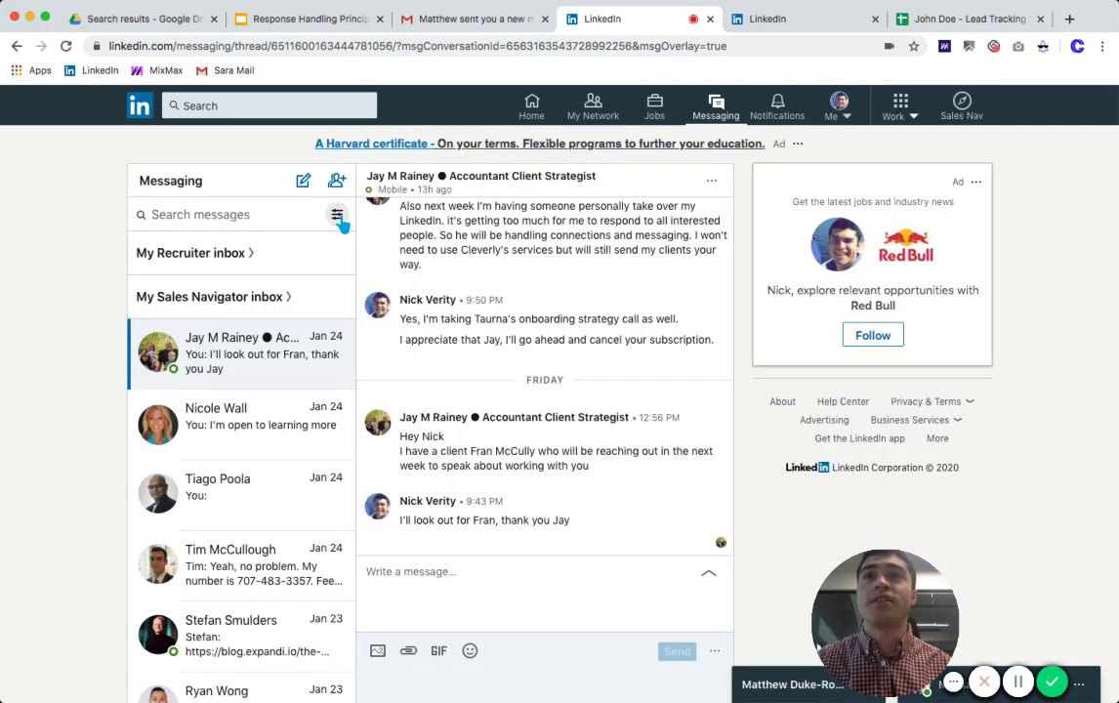
{"action": "left_click", "coordinate": [339, 219]}
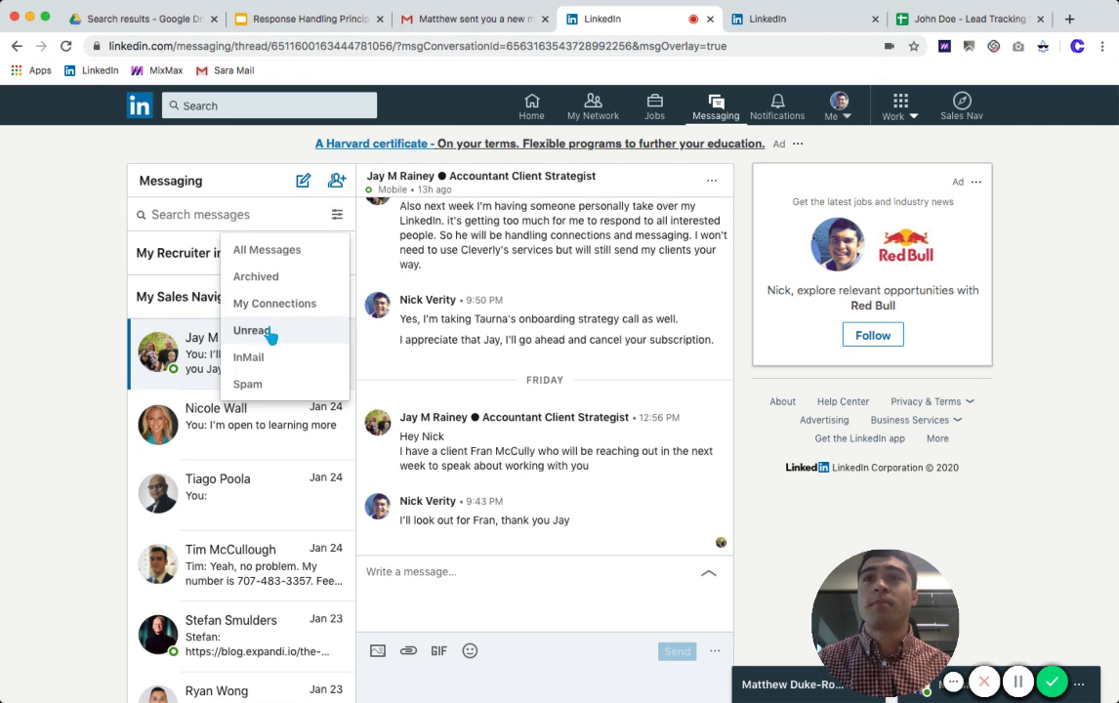
{"action": "left_click", "coordinate": [256, 330]}
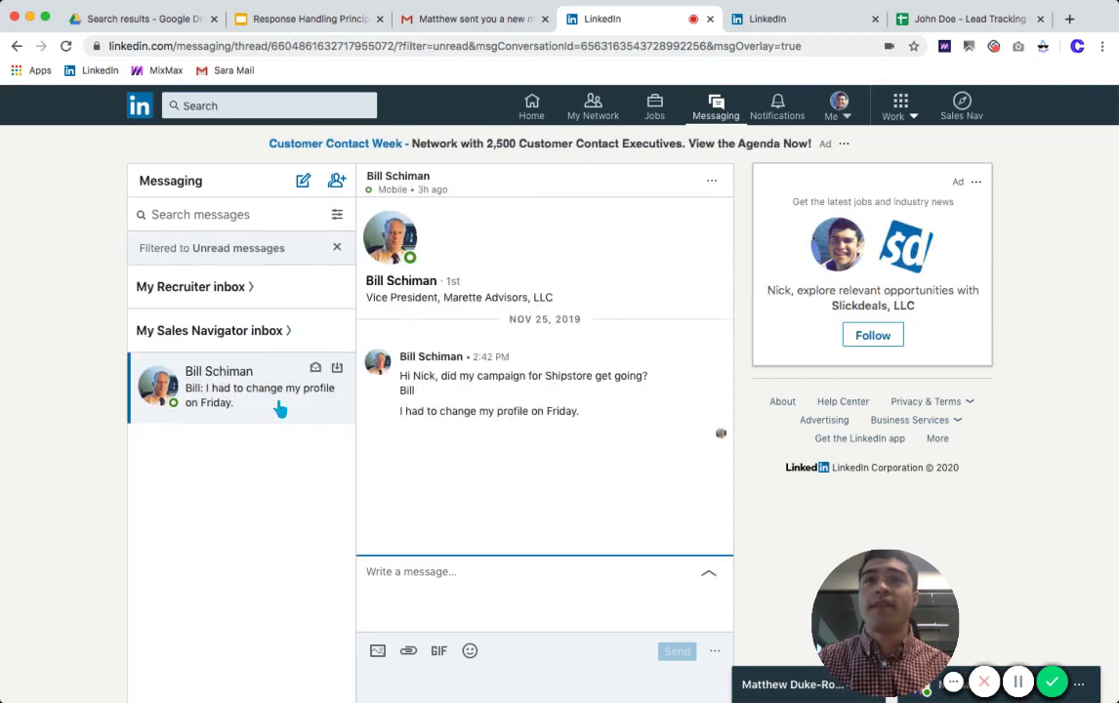
Archive the single unread conversation, leaving the Unread list empty.
{"action": "left_click", "coordinate": [337, 214]}
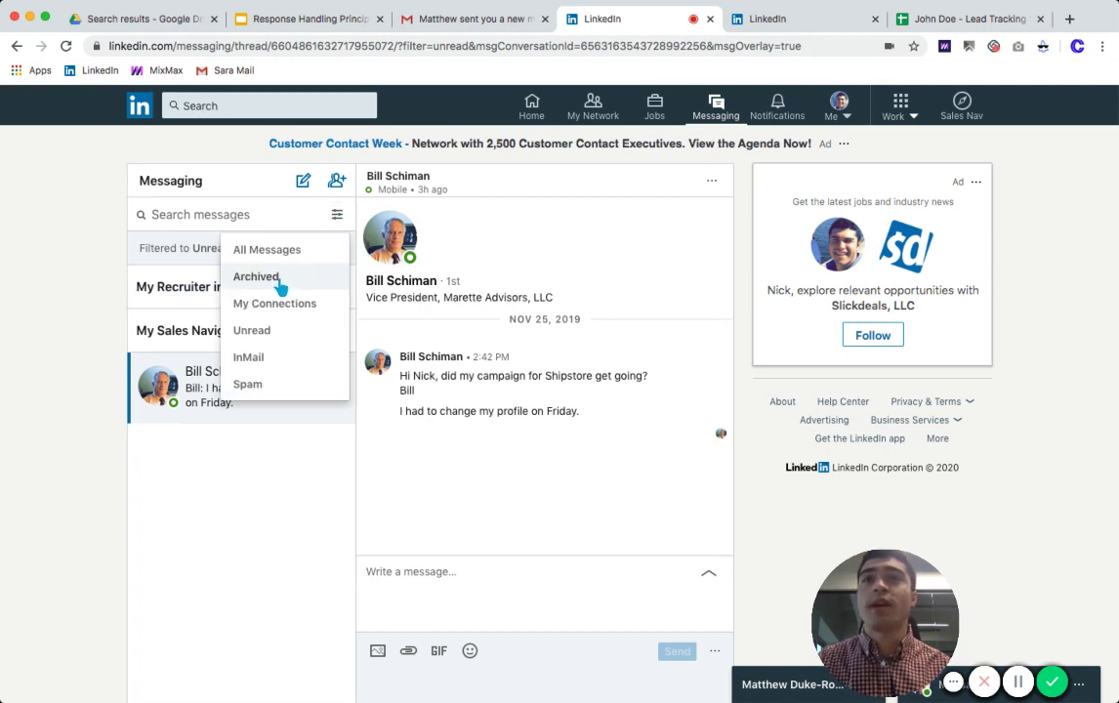
{"action": "left_click", "coordinate": [65, 309]}
{"action": "mouse_move", "coordinate": [258, 387]}
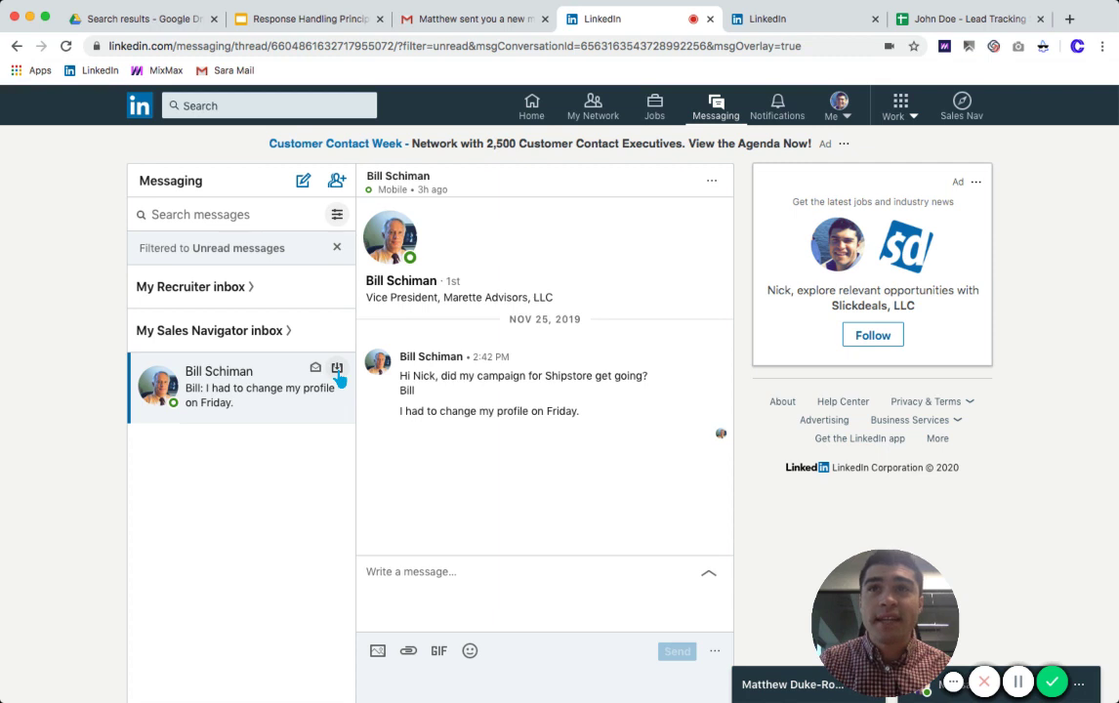
{"action": "left_click", "coordinate": [338, 372]}
{"action": "left_click", "coordinate": [338, 372]}
{"action": "left_click", "coordinate": [337, 216]}
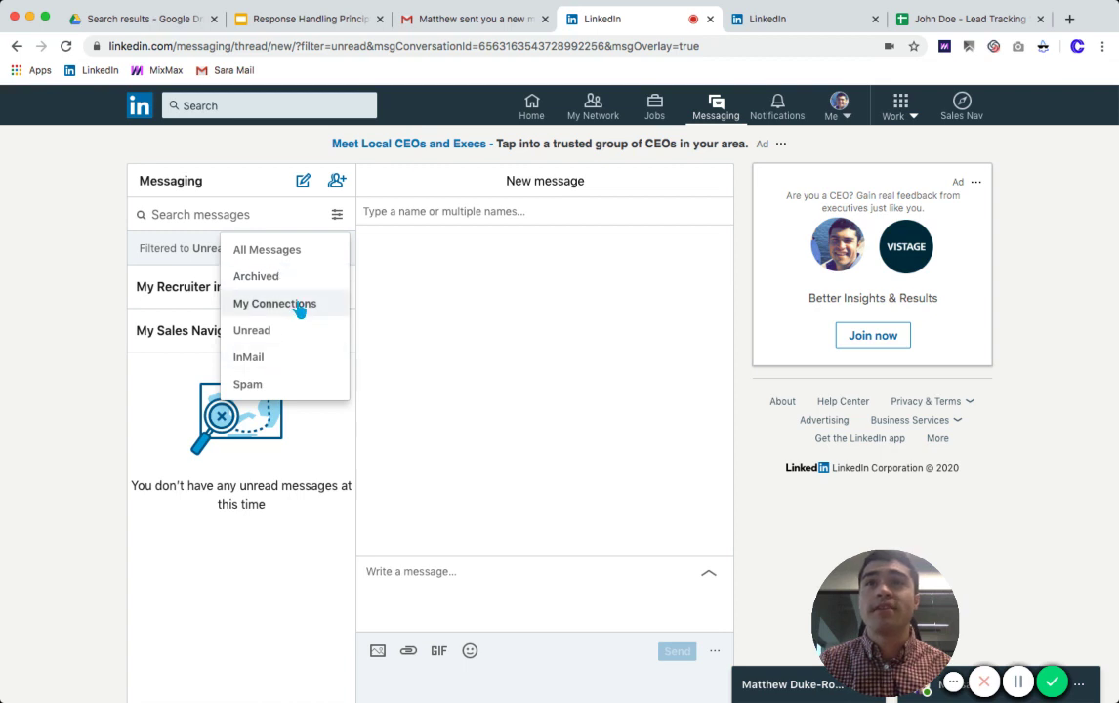
{"action": "left_click", "coordinate": [89, 326]}
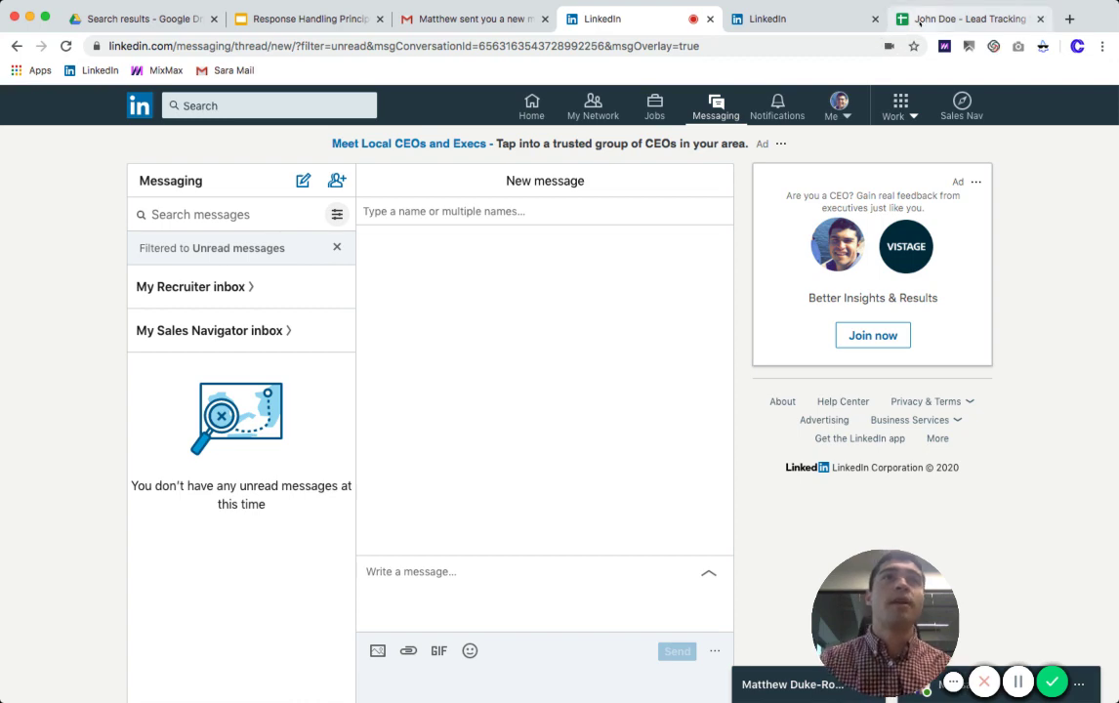
Open the lead tracking sheet and scroll right to the Reply? and Notes columns.
{"action": "left_click_drag", "start_coordinate": [919, 19], "coordinate": [609, 34]}
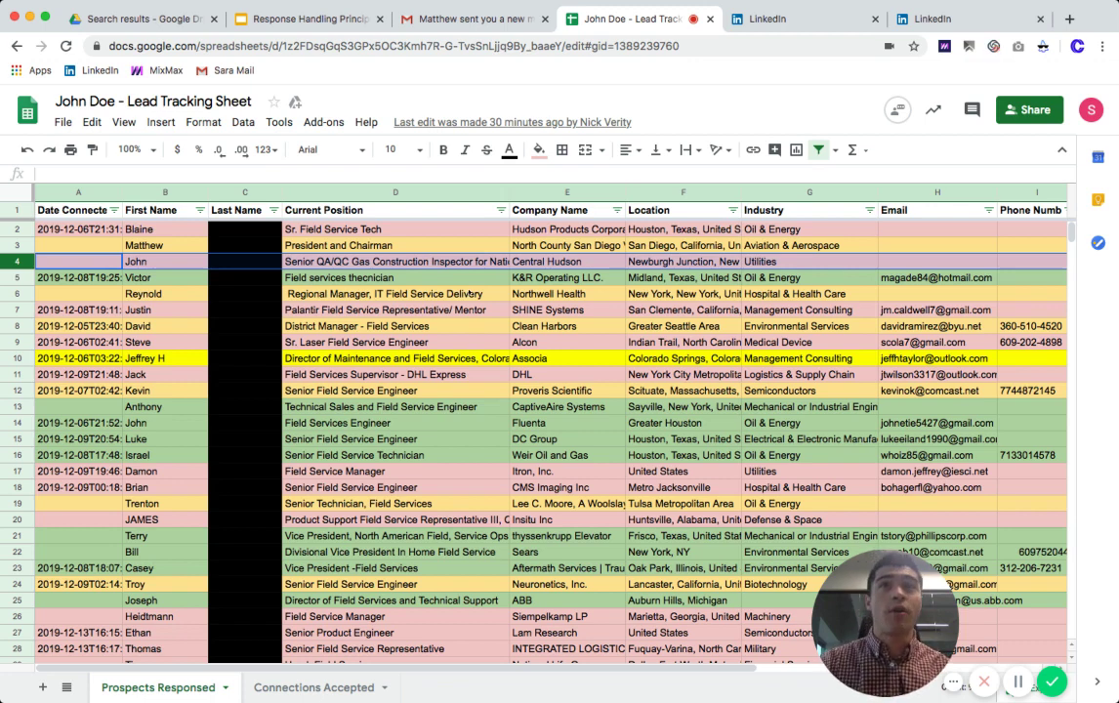
{"action": "left_click", "coordinate": [470, 293]}
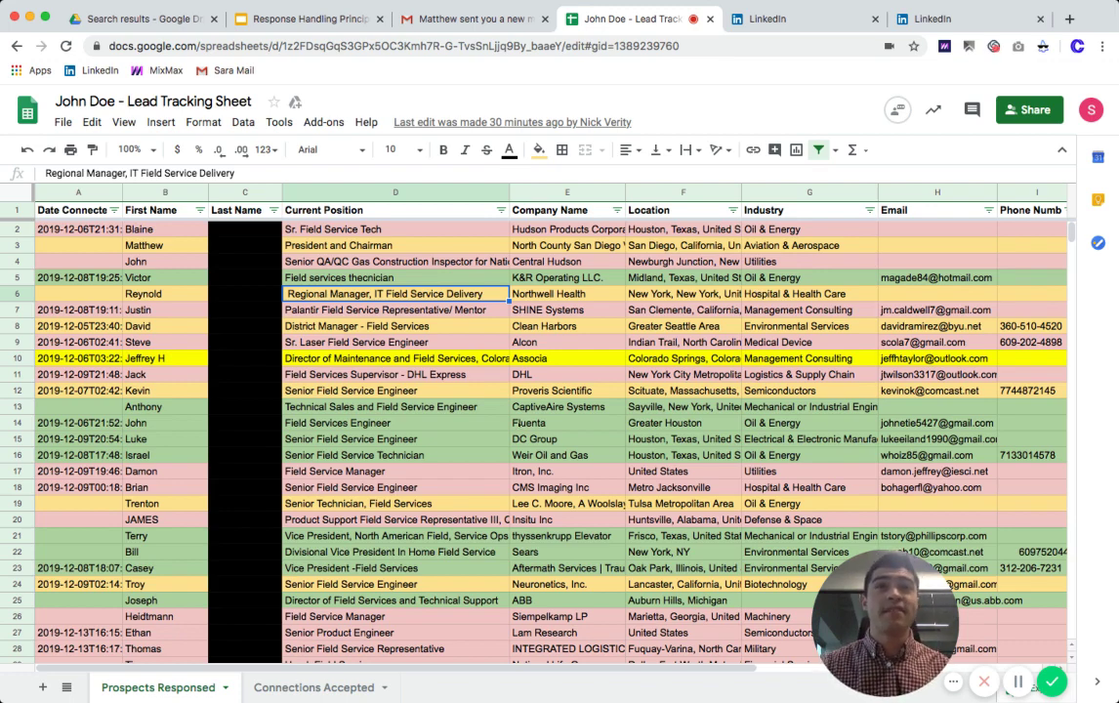
{"action": "scroll", "coordinate": [371, 550], "scroll_direction": "down", "scroll_amount": 2}
{"action": "scroll", "coordinate": [371, 550], "scroll_direction": "down", "scroll_amount": 3}
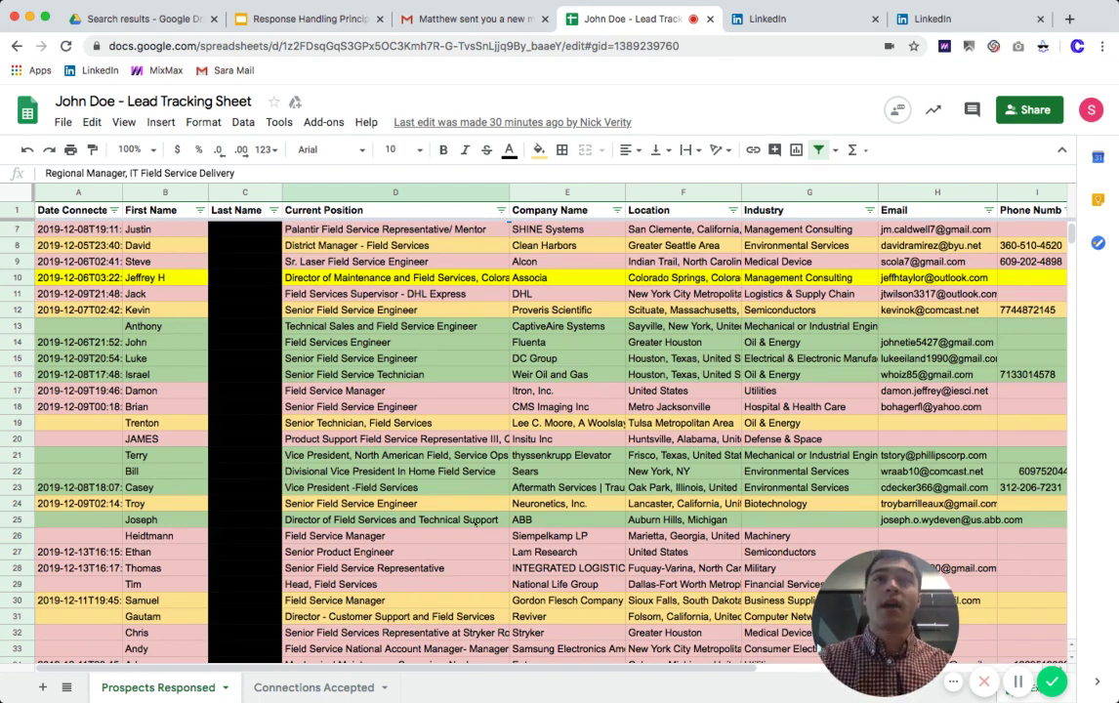
{"action": "scroll", "coordinate": [476, 519], "scroll_direction": "up", "scroll_amount": 5}
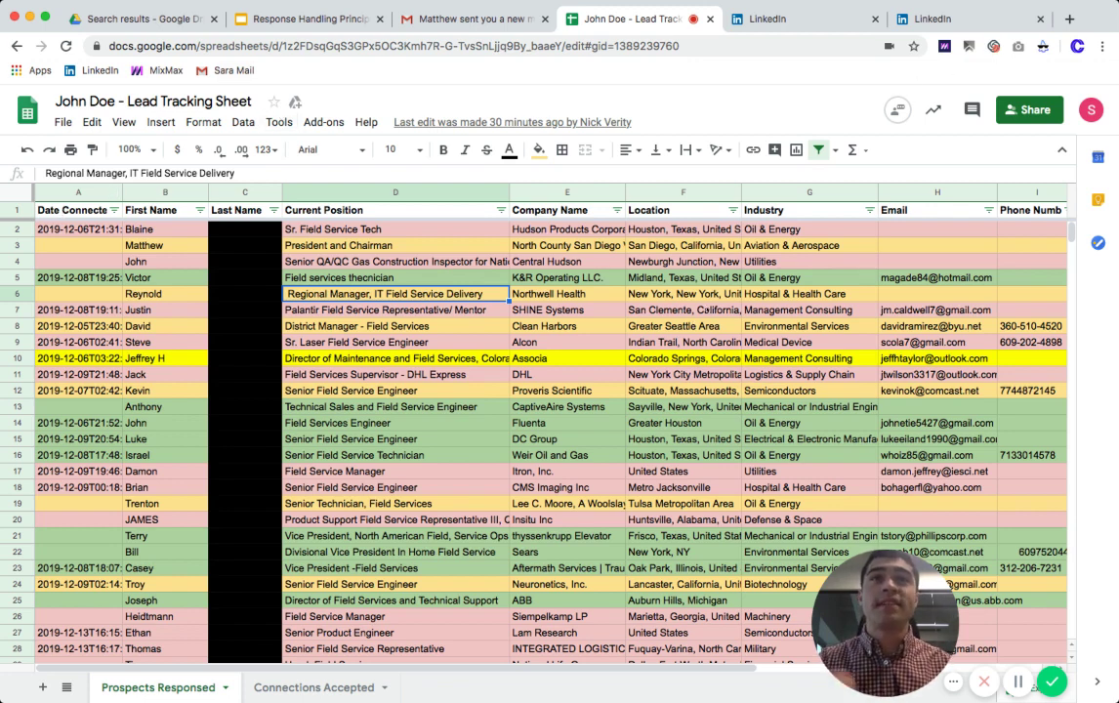
{"action": "scroll", "coordinate": [705, 310], "scroll_direction": "right", "scroll_amount": 5}
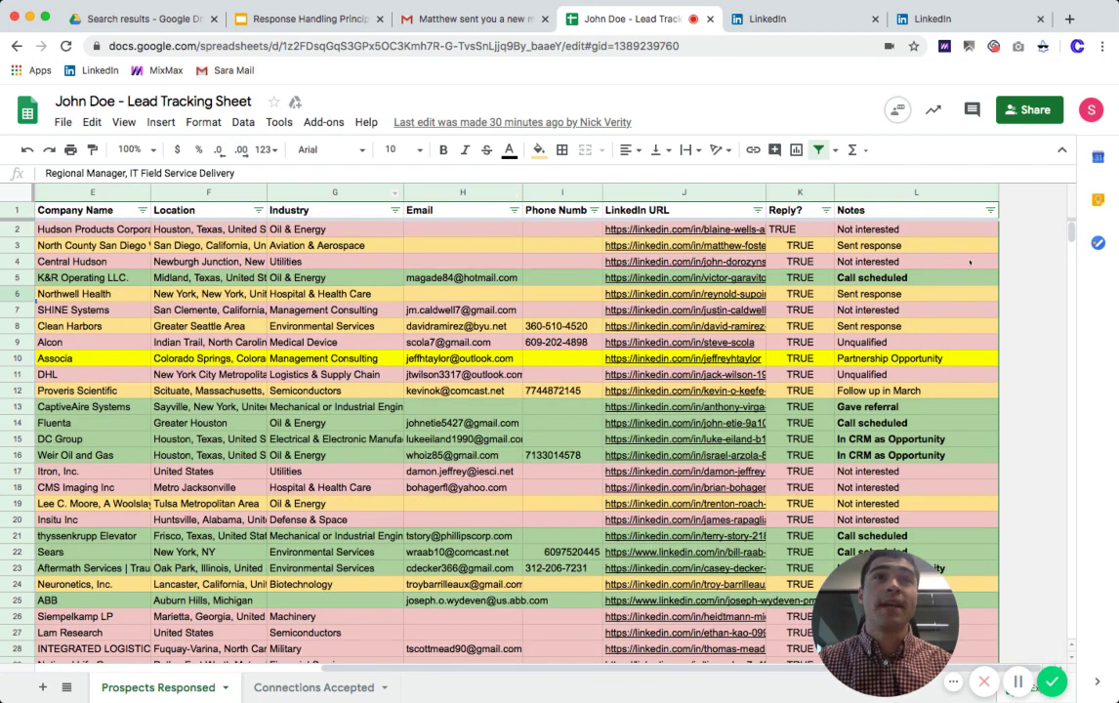
{"action": "left_click", "coordinate": [941, 273]}
{"action": "key", "text": "Up"}
{"action": "key", "text": "shift+Up"}
{"action": "key", "text": "shift+Up"}
{"action": "left_click_drag", "start_coordinate": [906, 271], "coordinate": [901, 334]}
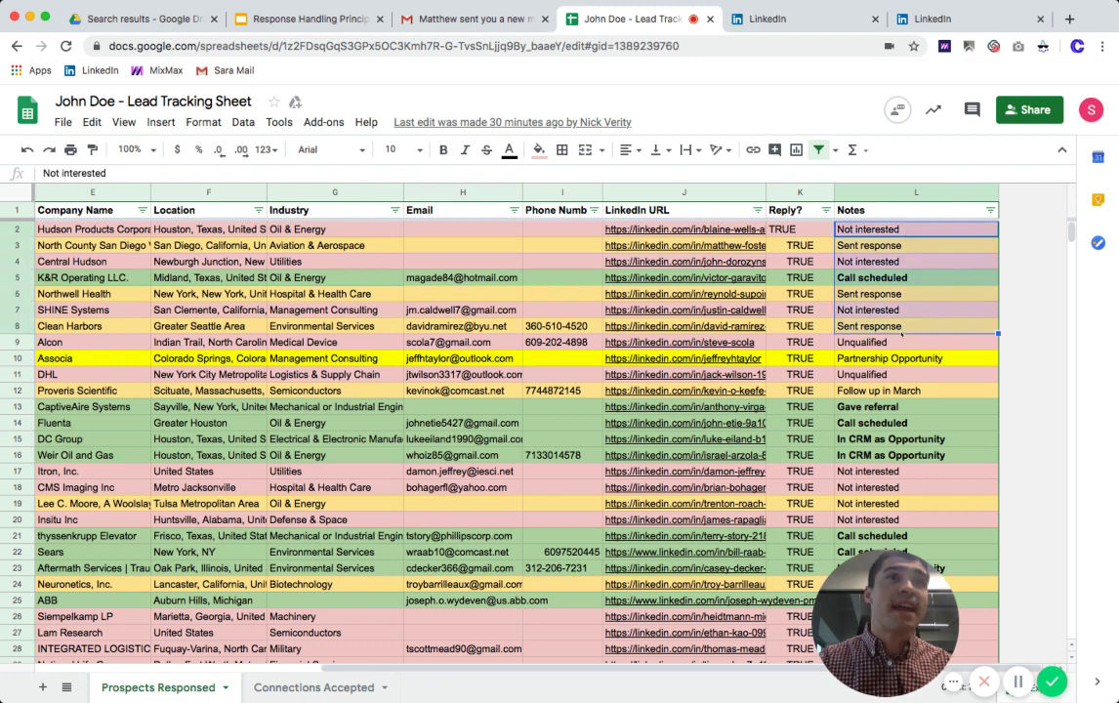
{"action": "left_click", "coordinate": [920, 246]}
{"action": "key", "text": "Down"}
{"action": "left_click", "coordinate": [914, 279]}
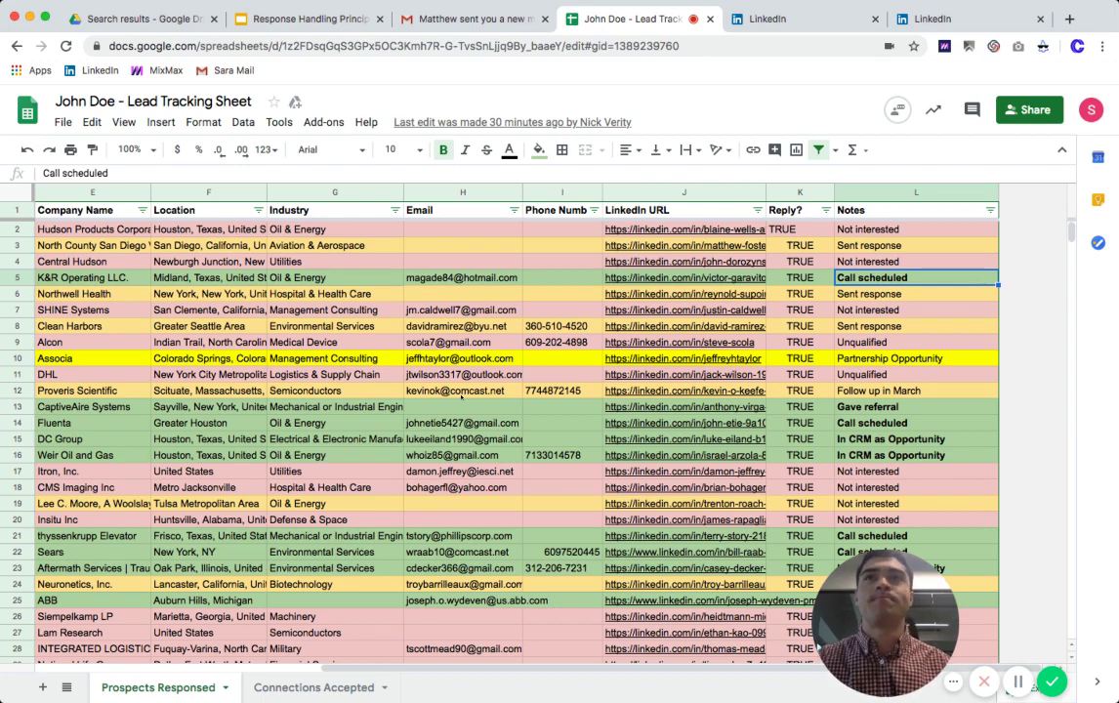
{"action": "left_click", "coordinate": [422, 21]}
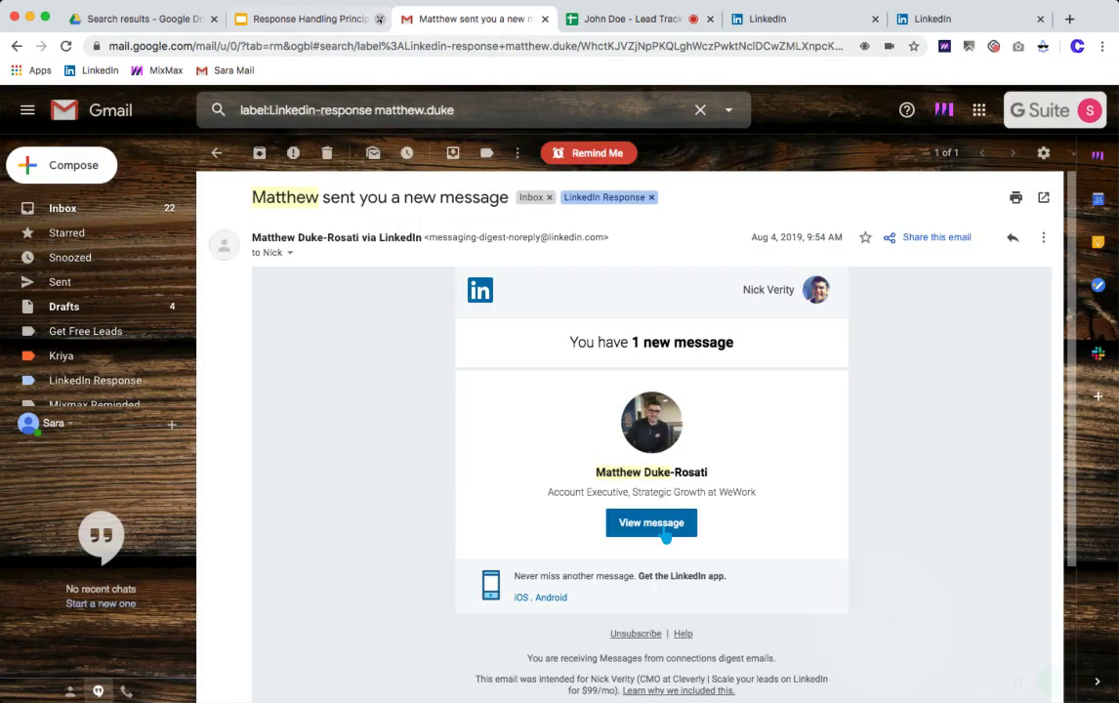
{"action": "left_click", "coordinate": [338, 17]}
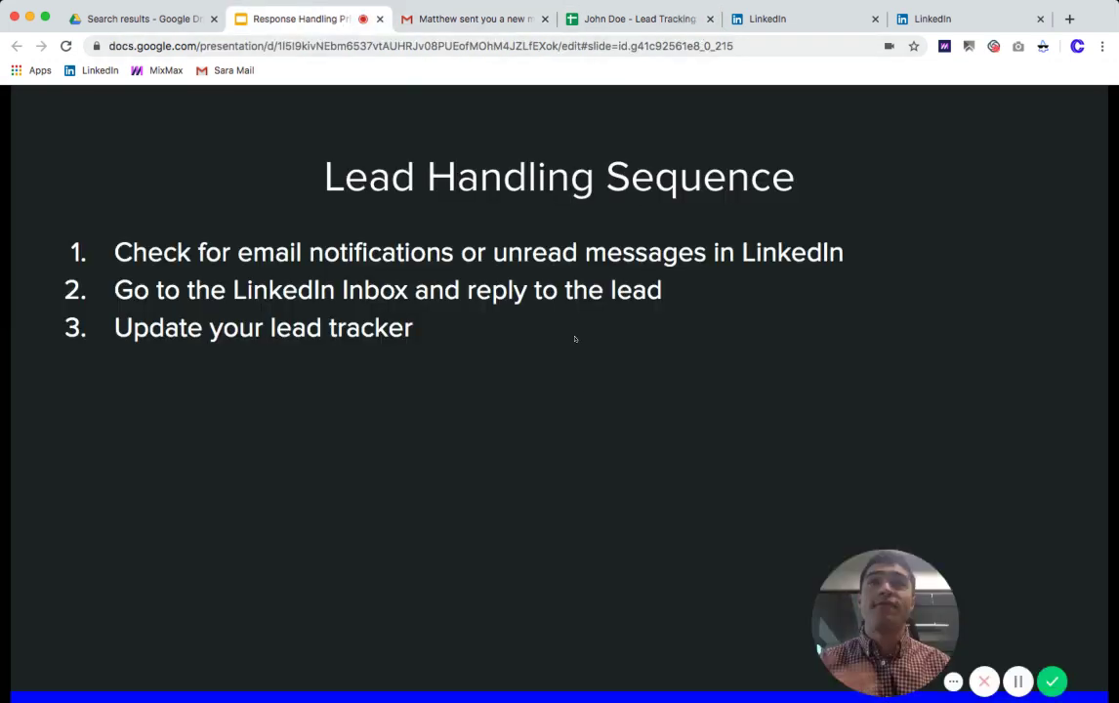
{"action": "left_click", "coordinate": [639, 18]}
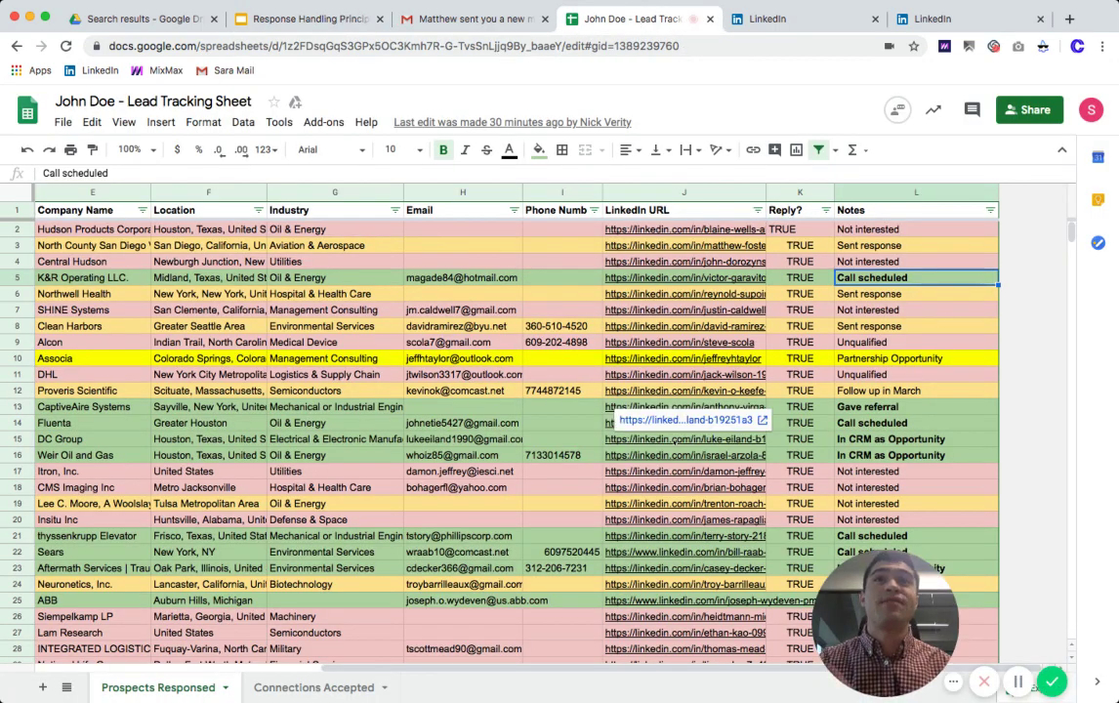
{"action": "left_click", "coordinate": [549, 432]}
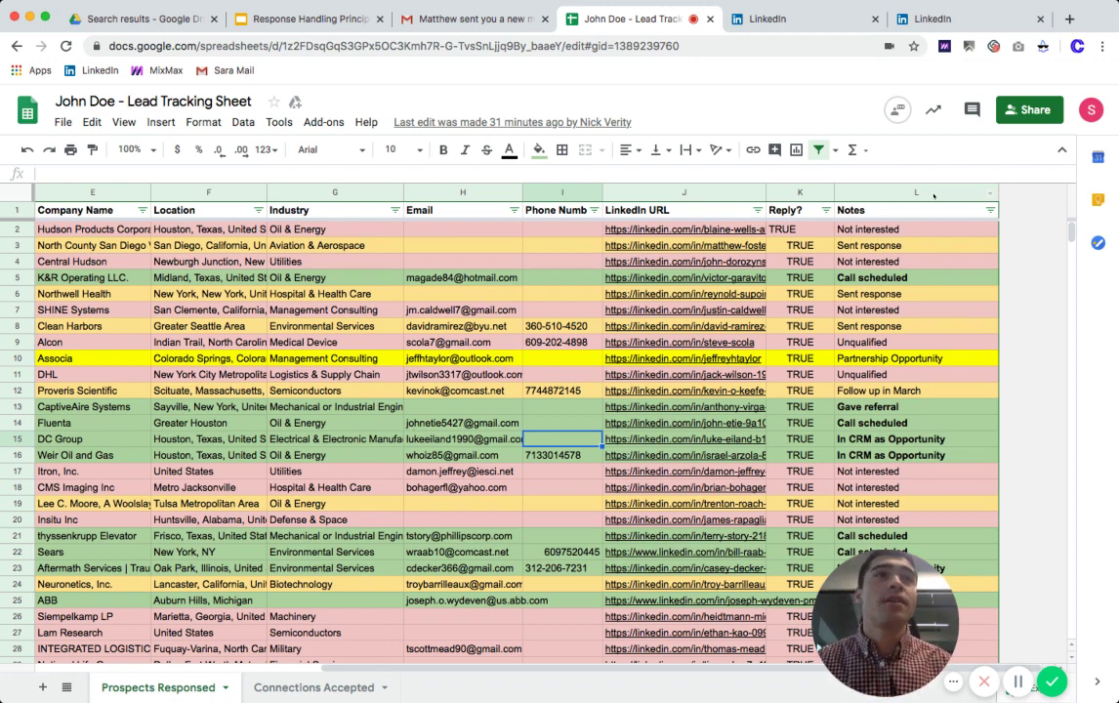
{"action": "left_click", "coordinate": [880, 210]}
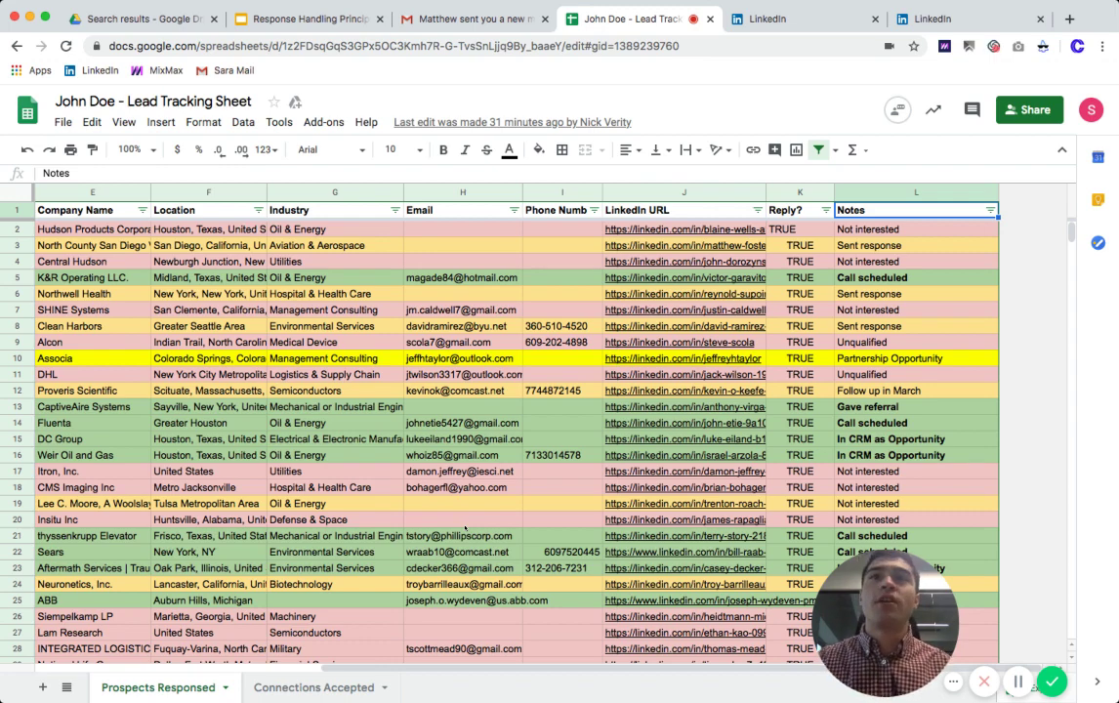
{"action": "scroll", "coordinate": [465, 529], "scroll_direction": "left", "scroll_amount": 5}
{"action": "scroll", "coordinate": [465, 528], "scroll_direction": "right", "scroll_amount": 2}
{"action": "scroll", "coordinate": [465, 529], "scroll_direction": "right", "scroll_amount": 3}
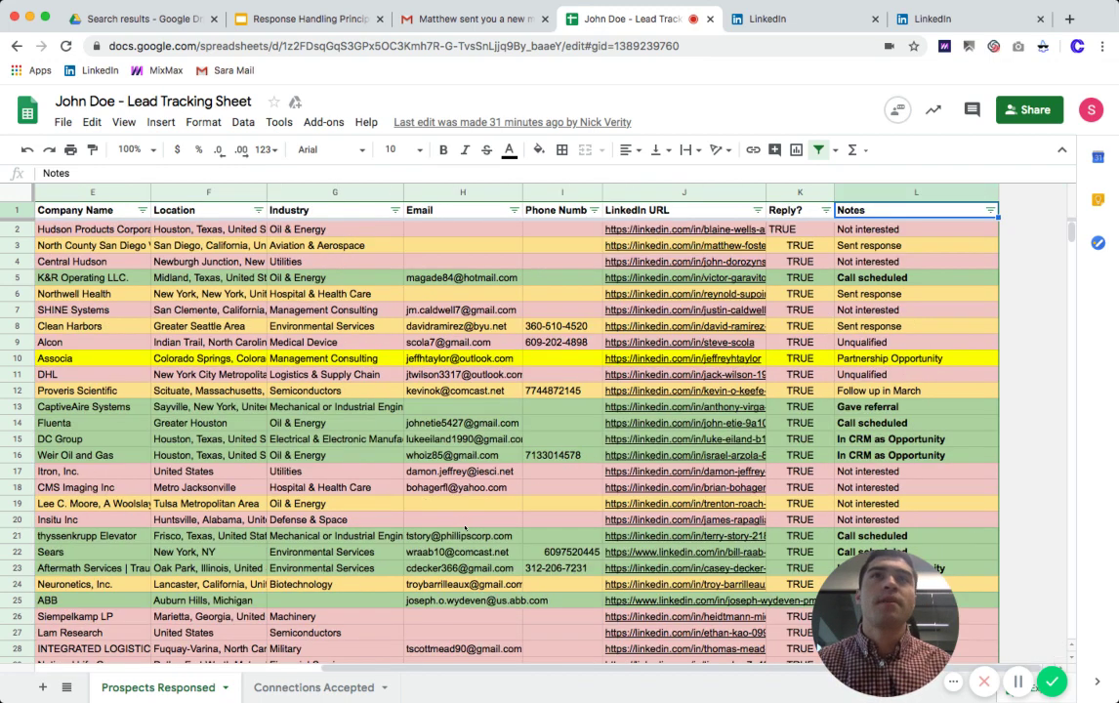